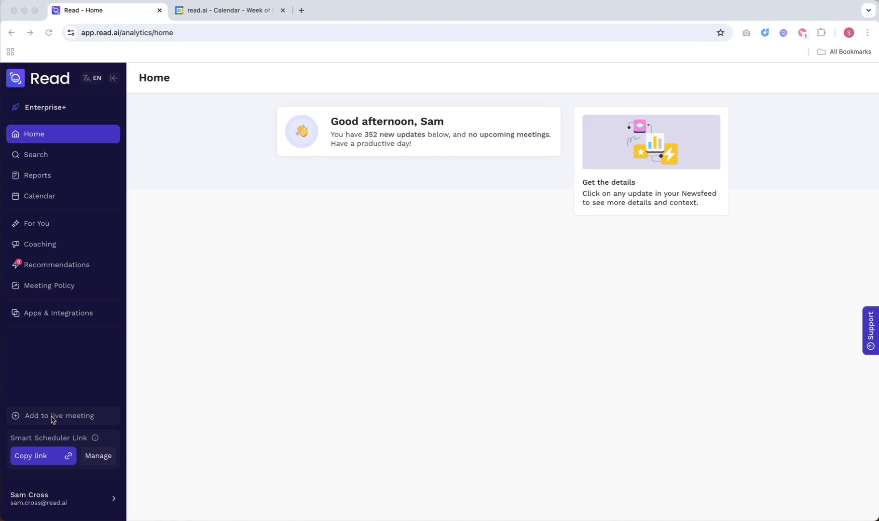
Paste the Ticket time event's Google Meet link into Read's Add to live meeting field
click(211, 10)
click(326, 195)
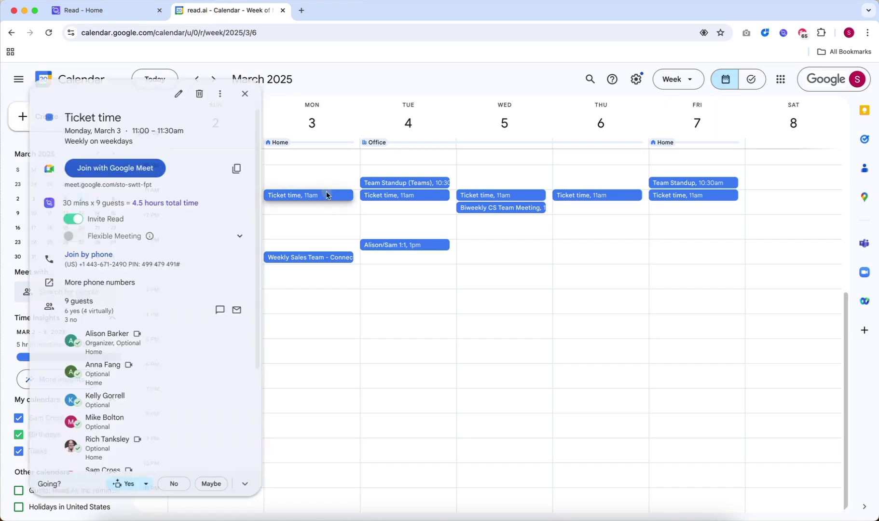
click(235, 168)
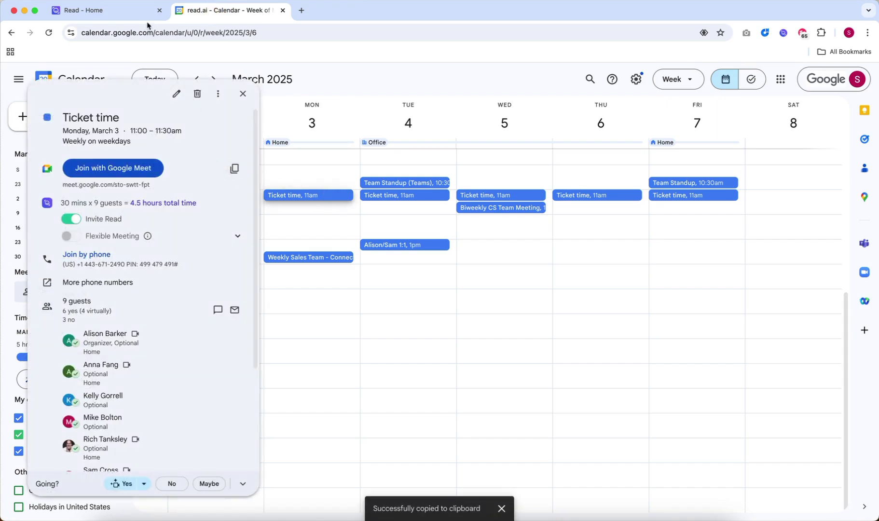
click(118, 10)
click(82, 418)
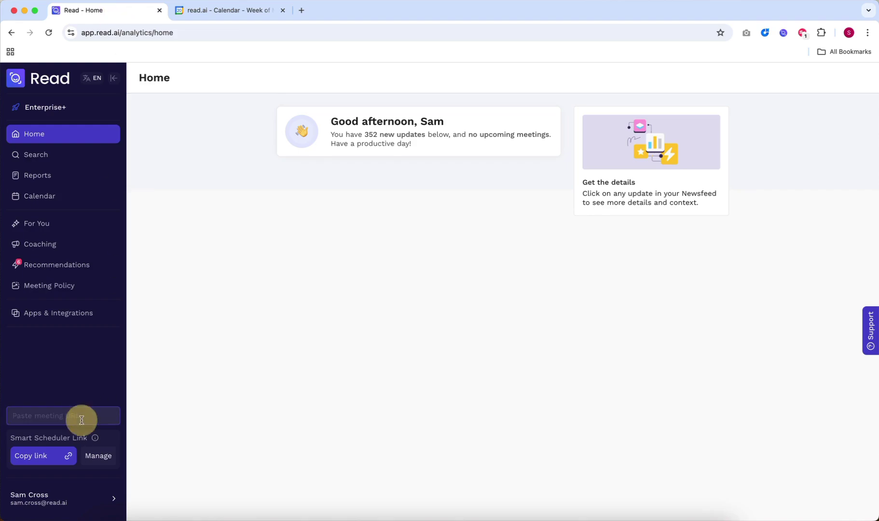
key(super+v)
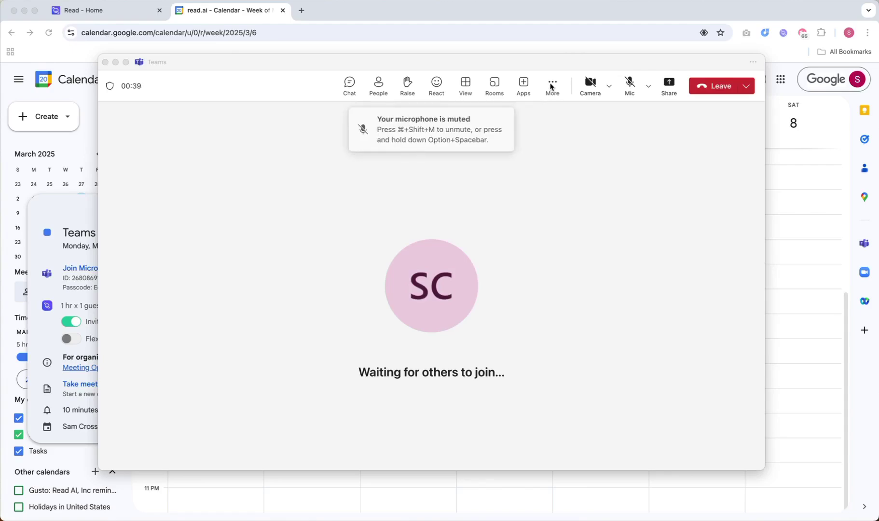
Copy the Teams meeting's join info from its Meeting info panel
click(551, 87)
click(552, 86)
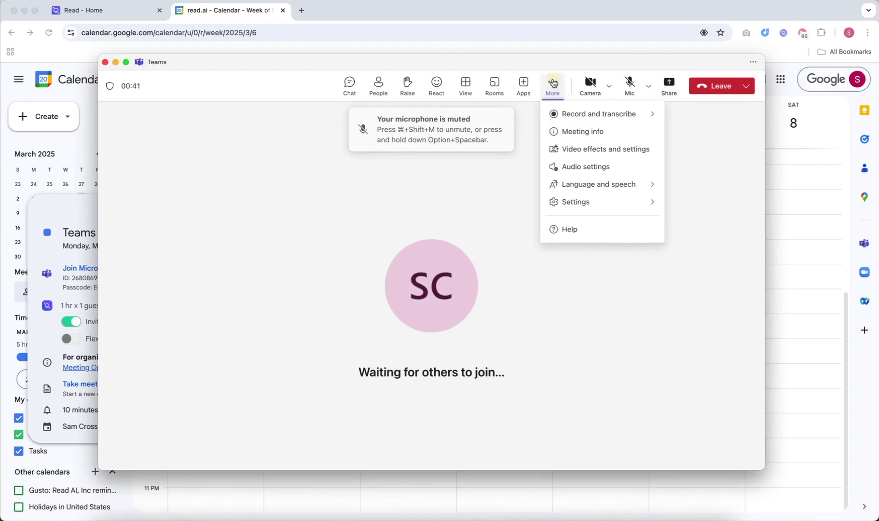
click(589, 133)
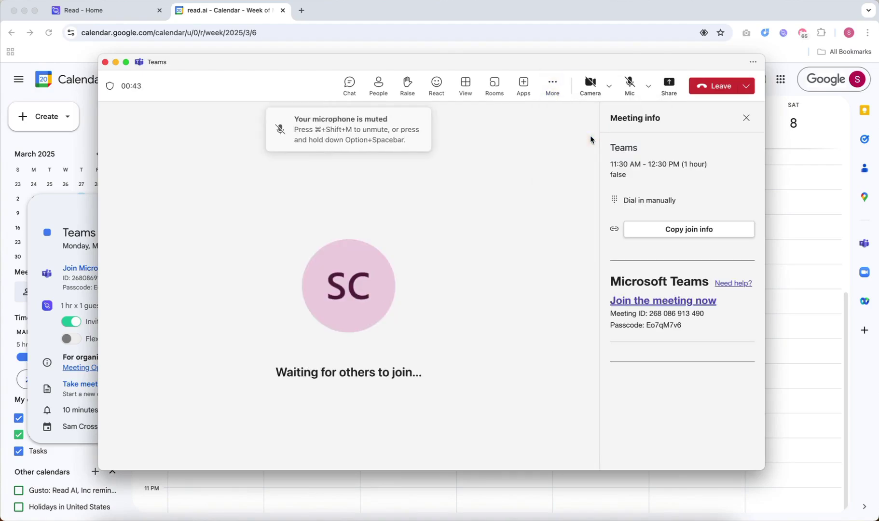
click(699, 231)
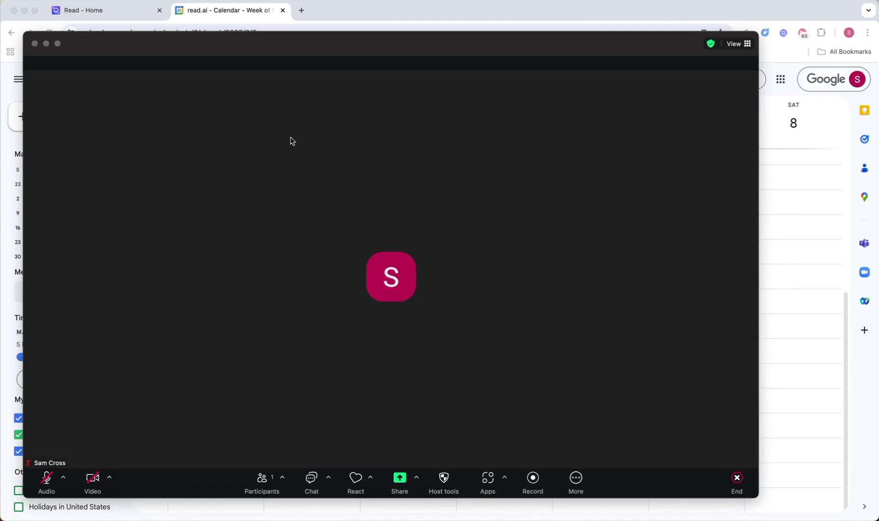
Copy the Zoom meeting's invite link from the Participants options
click(283, 479)
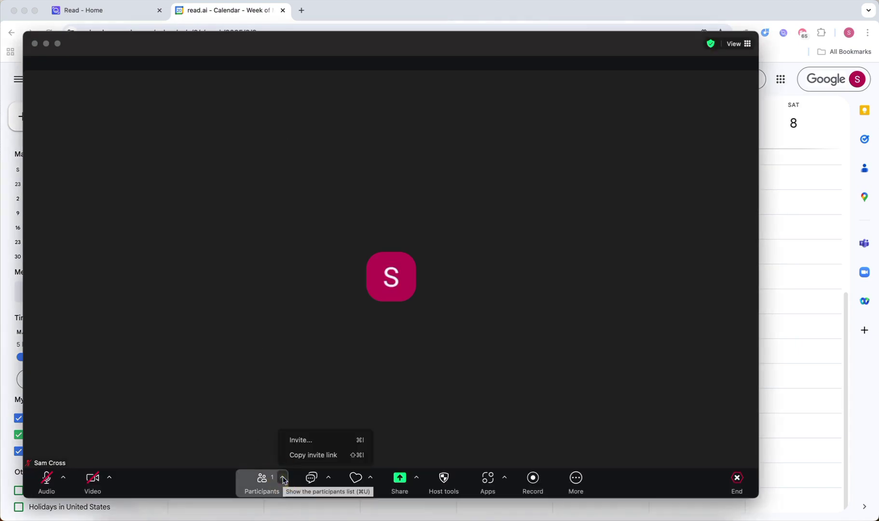
click(316, 456)
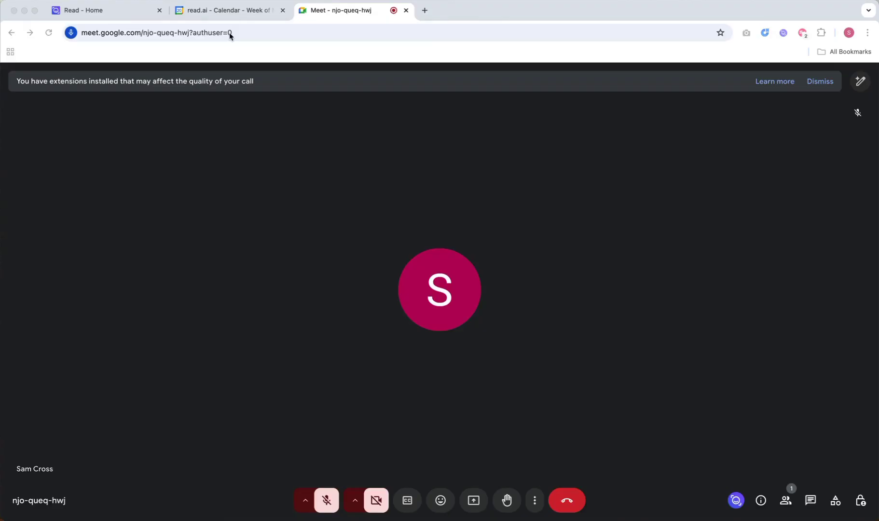
click(229, 33)
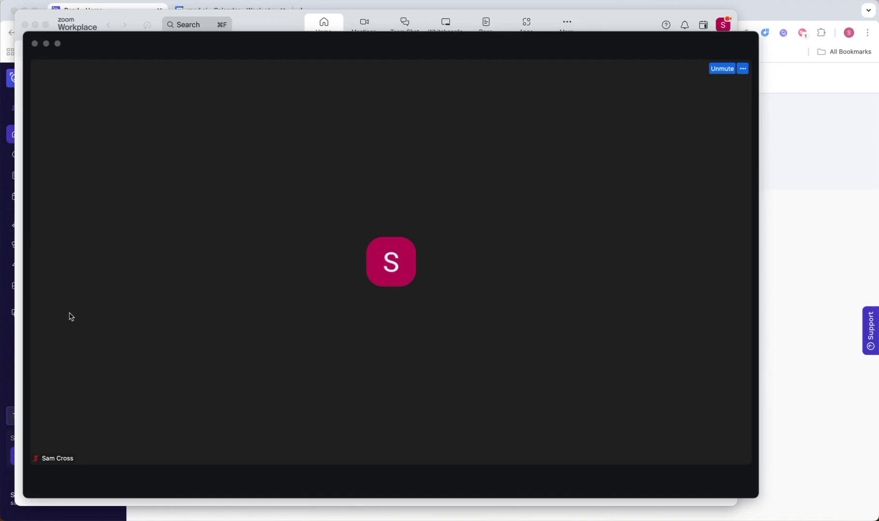
Launch the AI-generated meeting summaries app from Zoom's Apps list
click(486, 477)
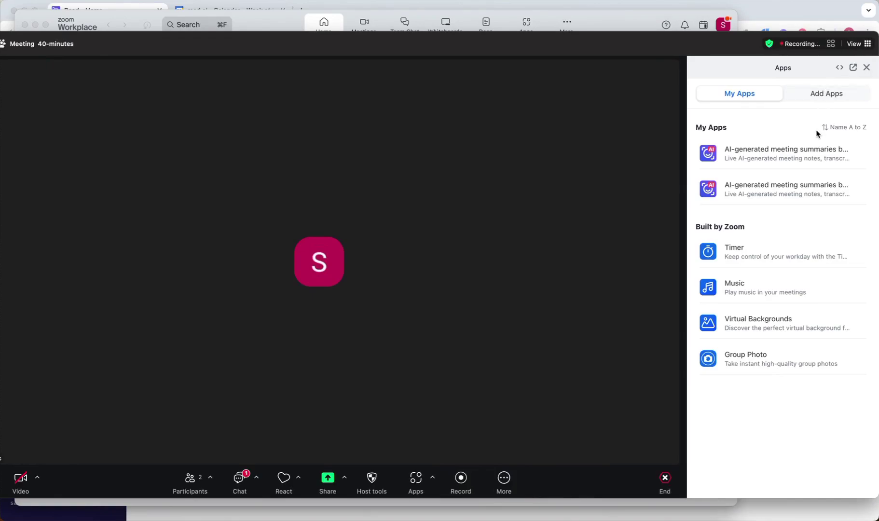
click(742, 193)
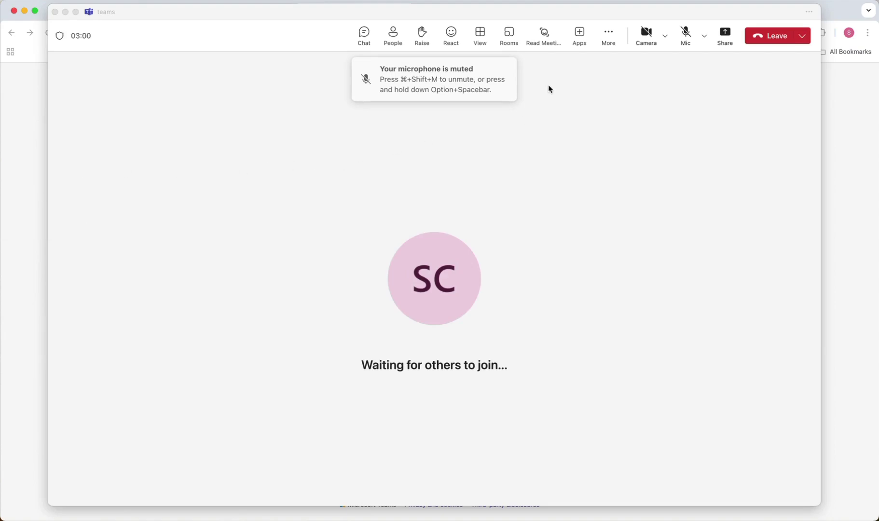
Save the Meeting Summaries from Read AI app into the Teams meeting
click(583, 35)
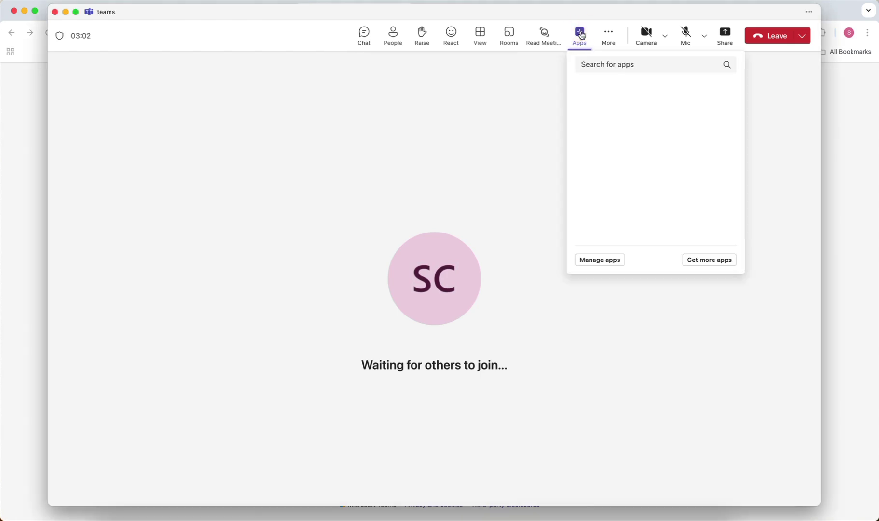
click(582, 34)
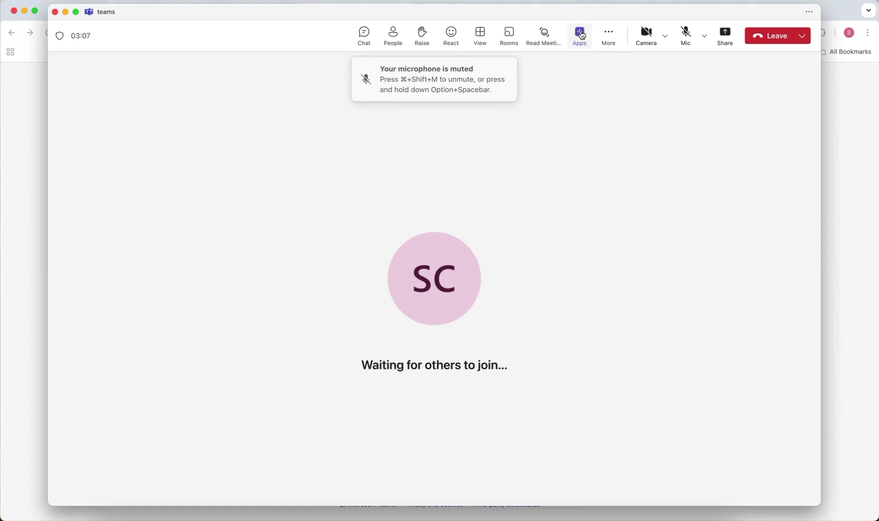
click(582, 35)
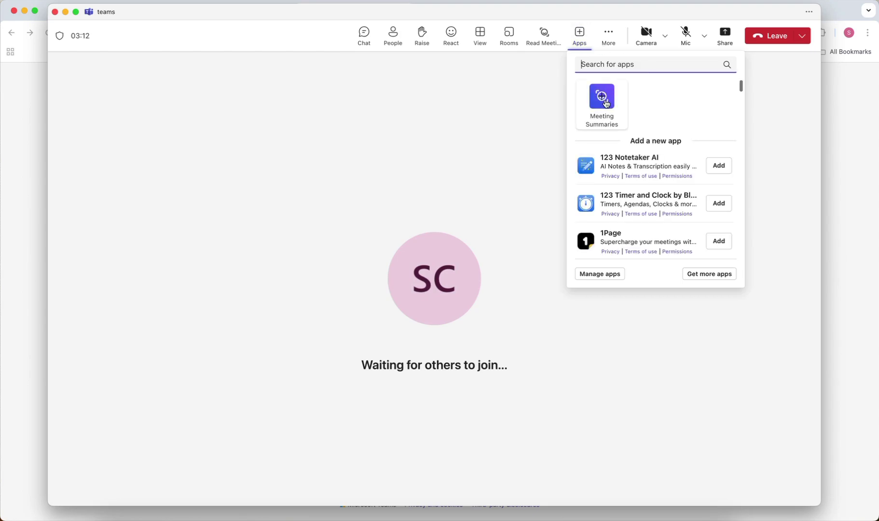
click(605, 101)
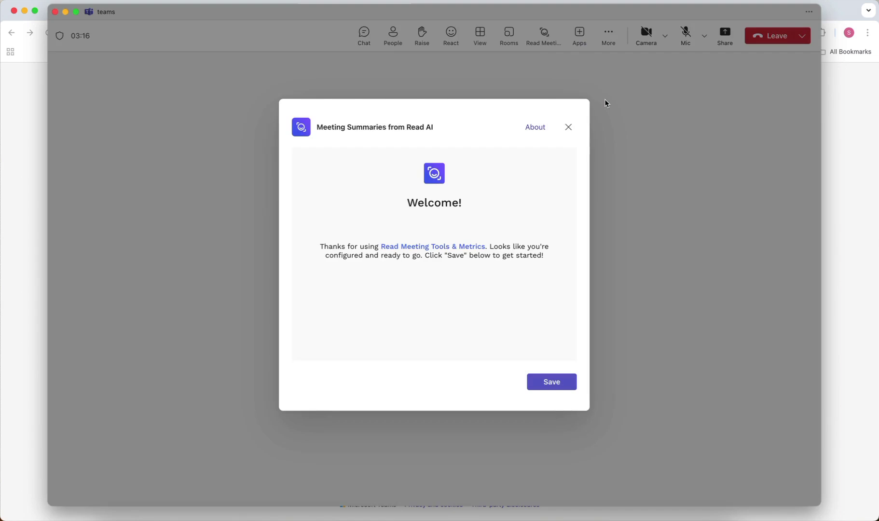
click(561, 383)
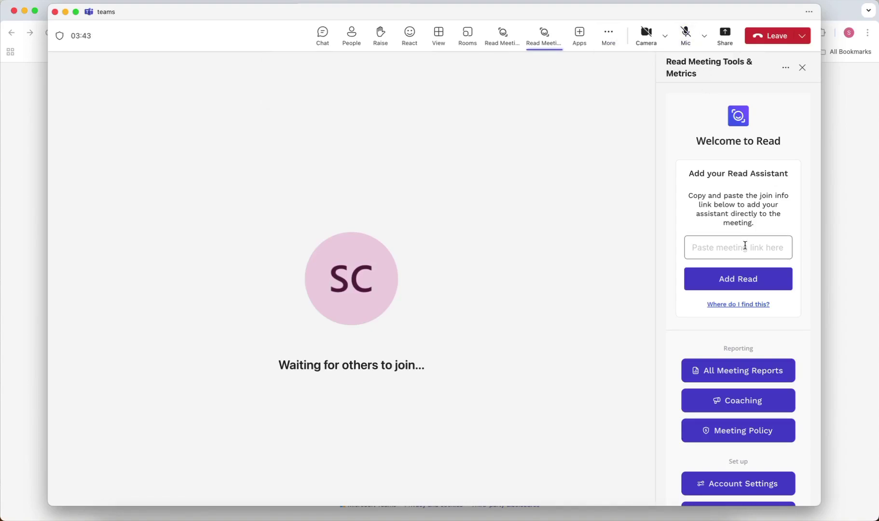
Paste the Teams join link into Read Meeting's field and add the Read Assistant
click(743, 250)
key(super+v)
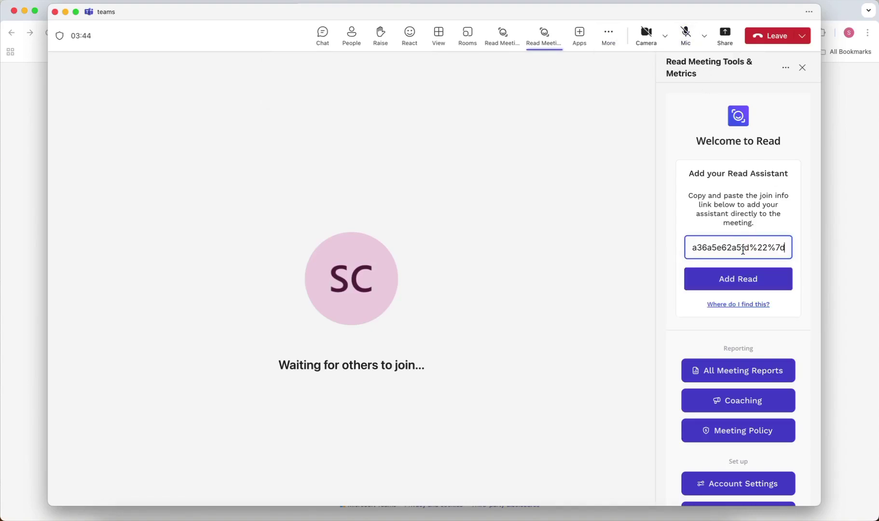
click(747, 279)
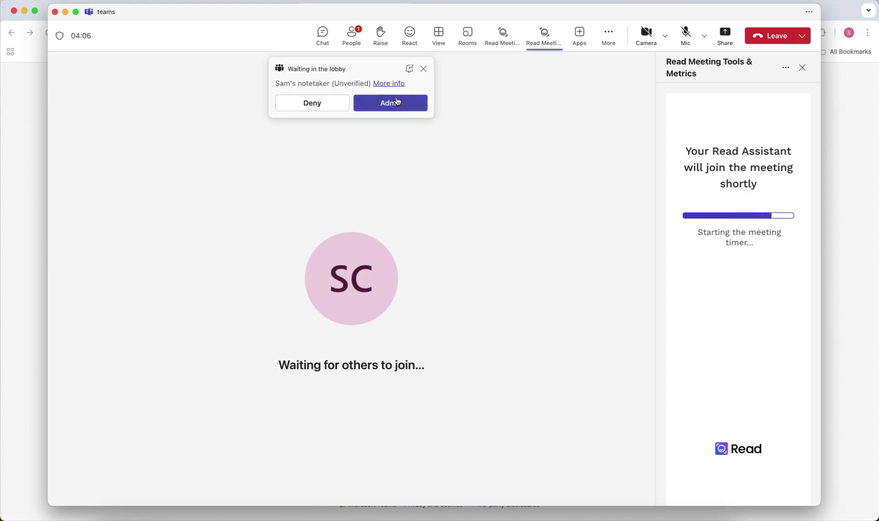
Admit the notetaker from the Waiting in the lobby notification
click(396, 101)
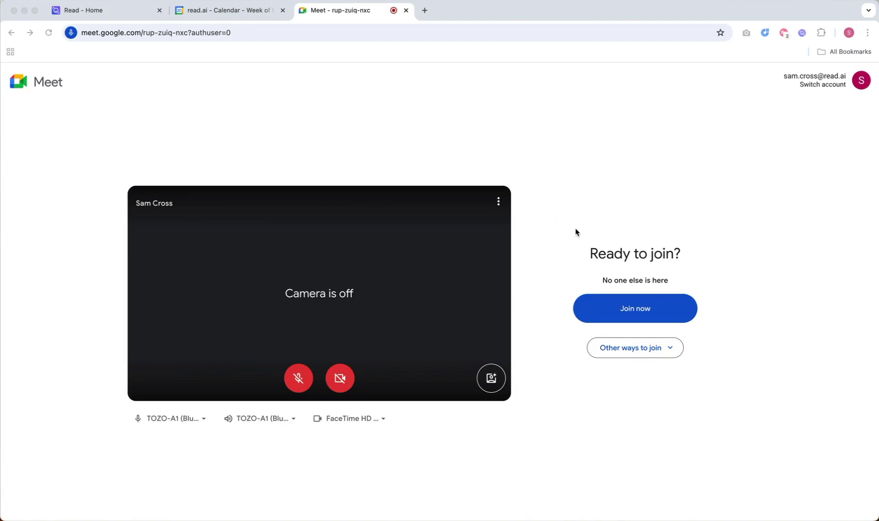
Join the Google Meet call and accept adding Read to take notes
click(615, 306)
click(630, 315)
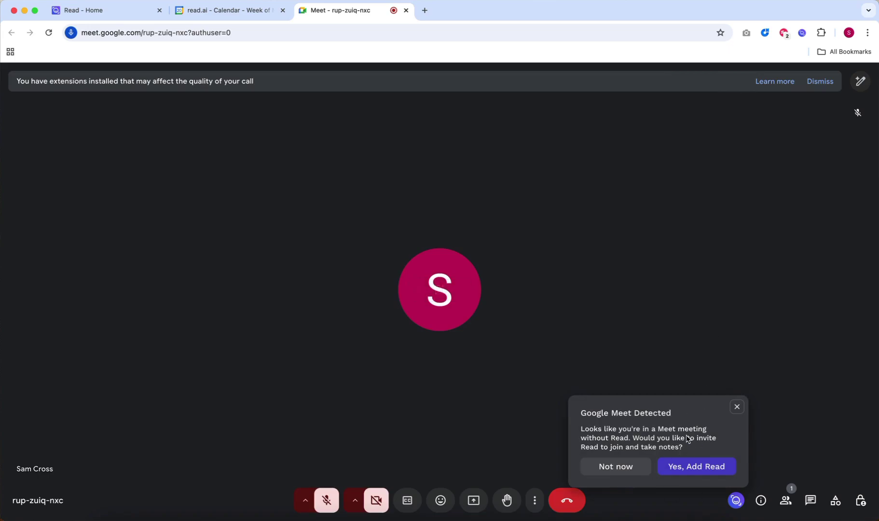
click(688, 466)
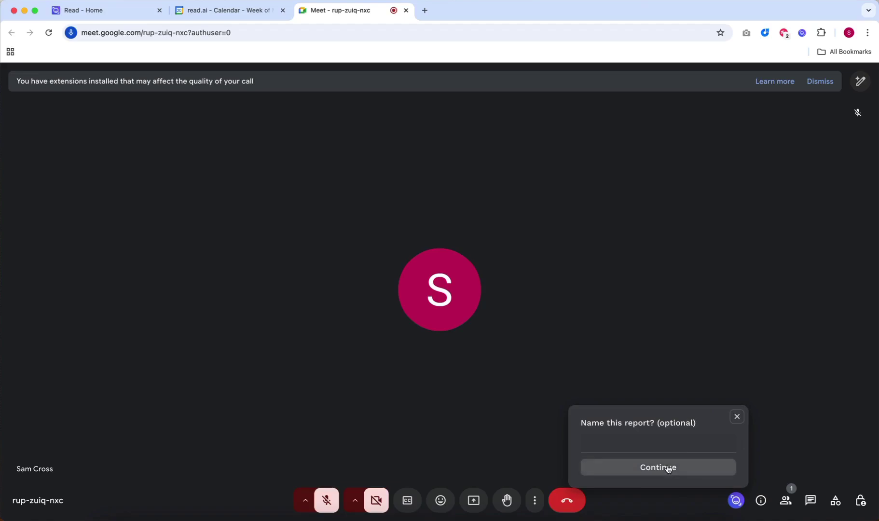
Name the Read report 'Test' and admit the notetaker into the call
click(644, 447)
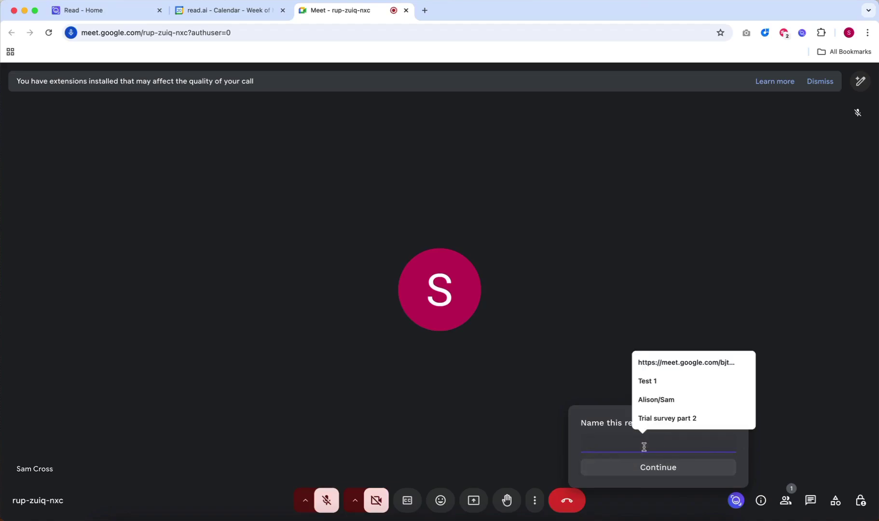
text(Test)
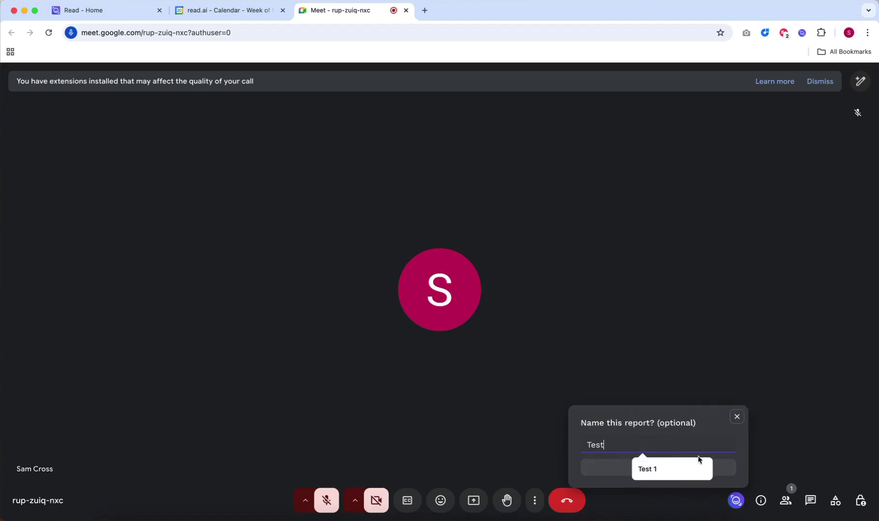
click(726, 473)
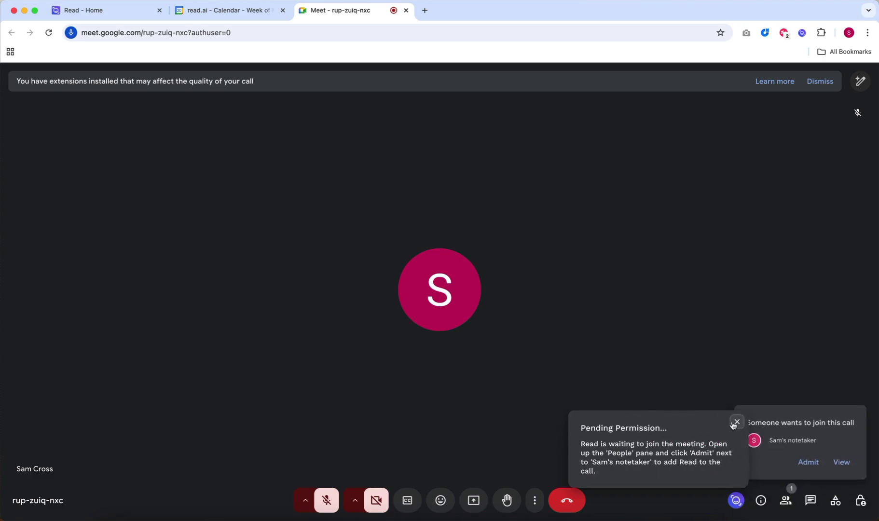
click(808, 462)
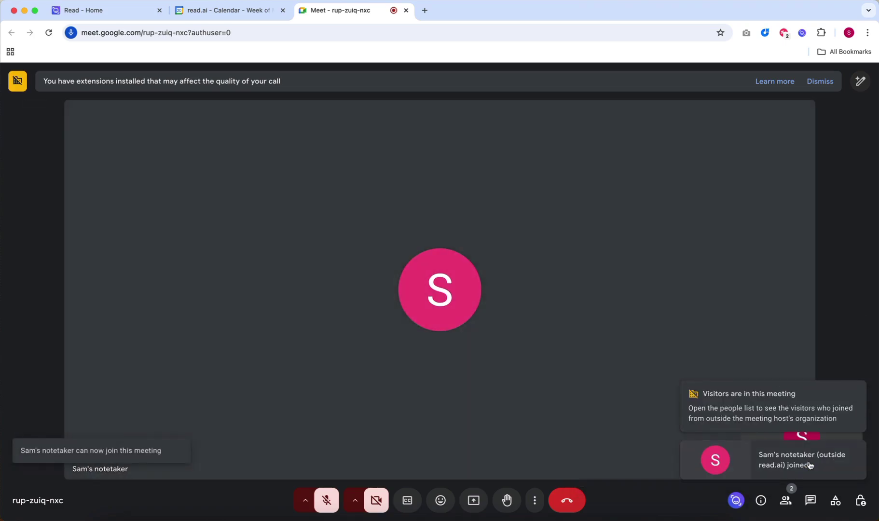
click(802, 32)
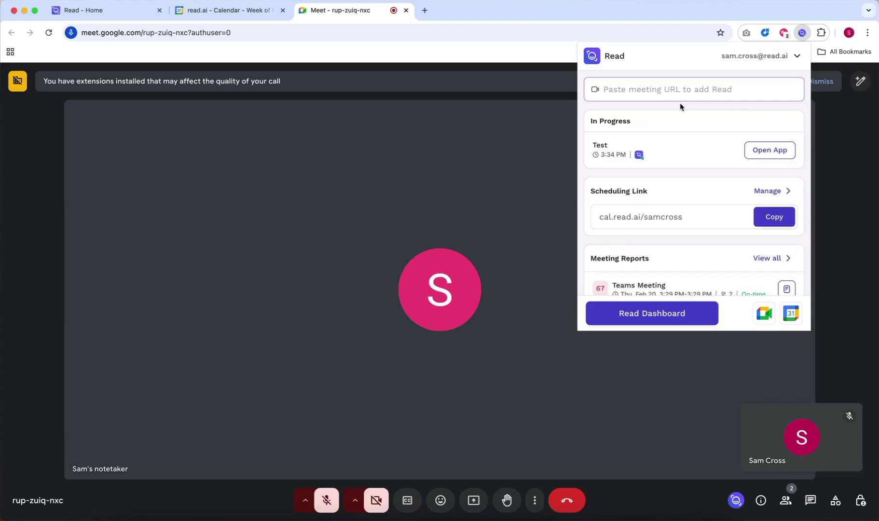
click(649, 91)
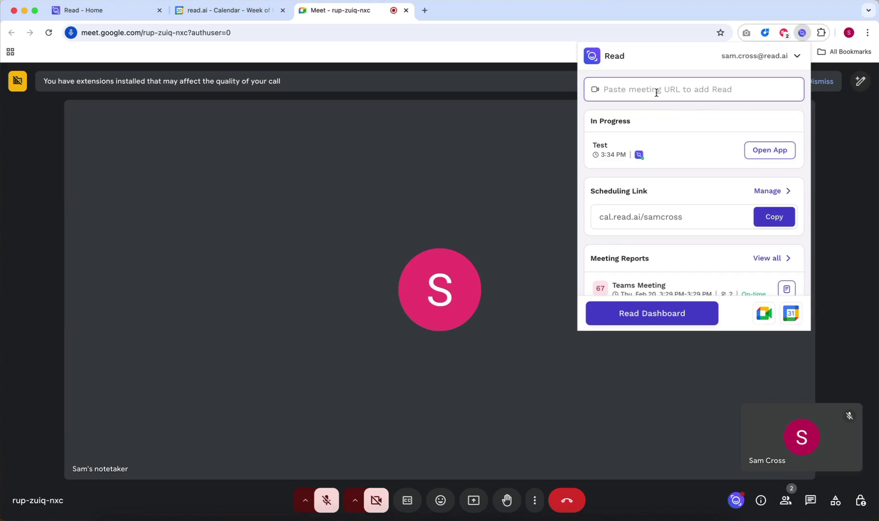